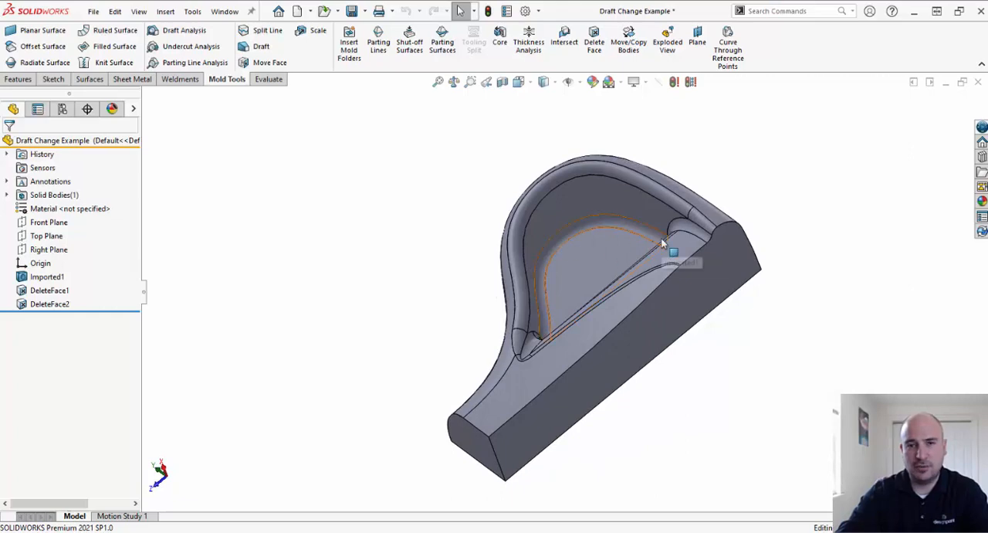
- Start a draft analysis of the part with the Right Plane as the direction of pull
scroll(610, 216, "down", 3)
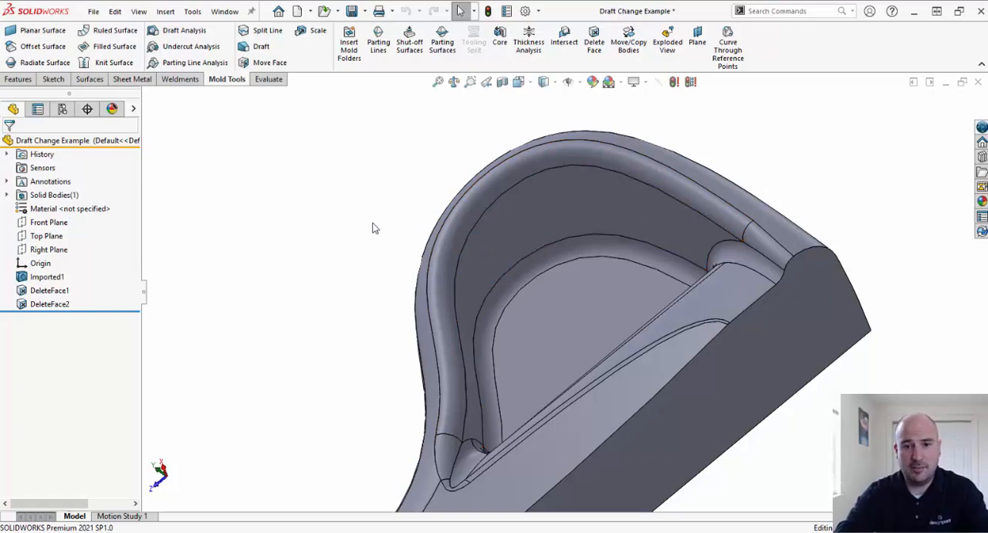
mouse_move(370, 223)
middle_mouse_down()
mouse_move(415, 186)
mouse_move(353, 283)
mouse_move(389, 258)
mouse_move(403, 217)
mouse_move(393, 203)
mouse_move(355, 214)
mouse_move(371, 224)
middle_mouse_up()
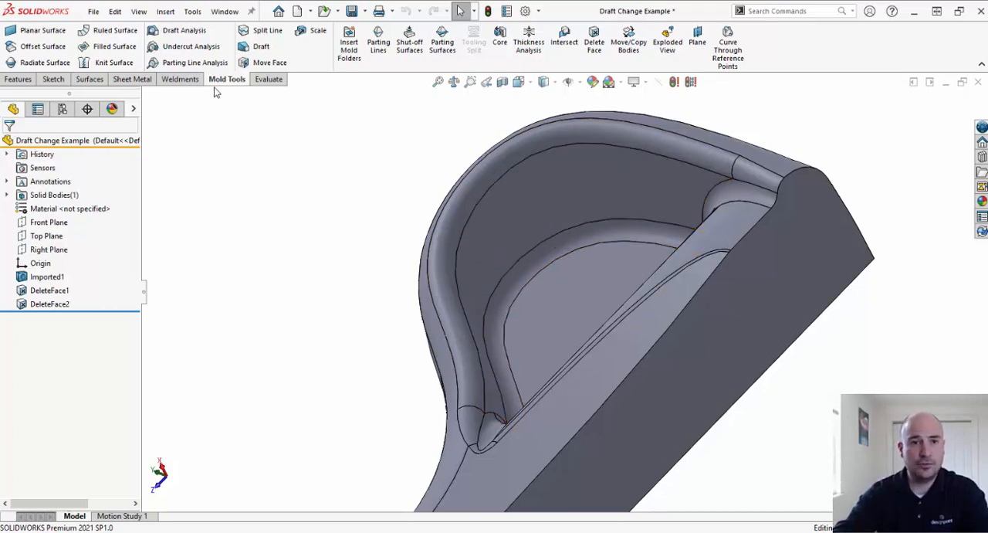
left_click(199, 35)
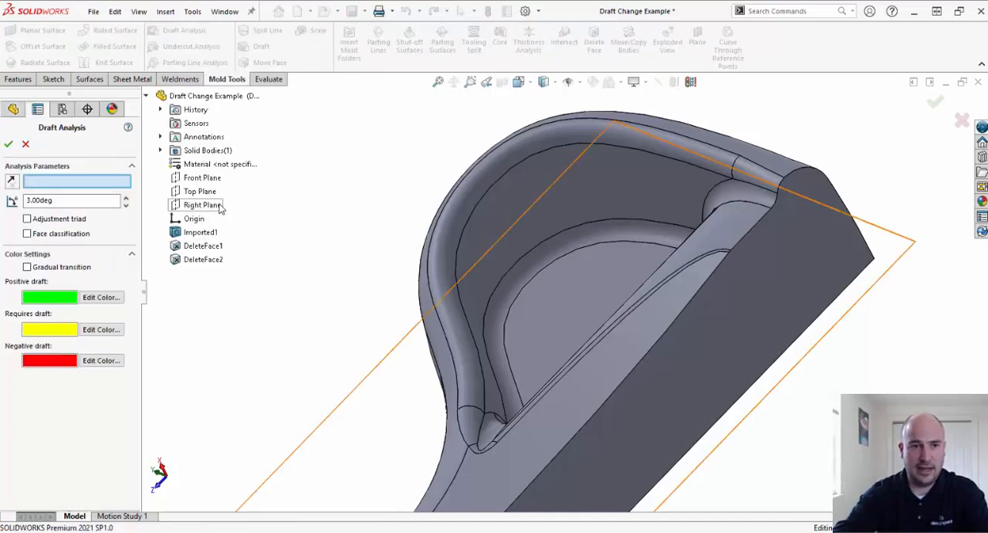
left_click(217, 206)
middle_click_drag(382, 221, 391, 247)
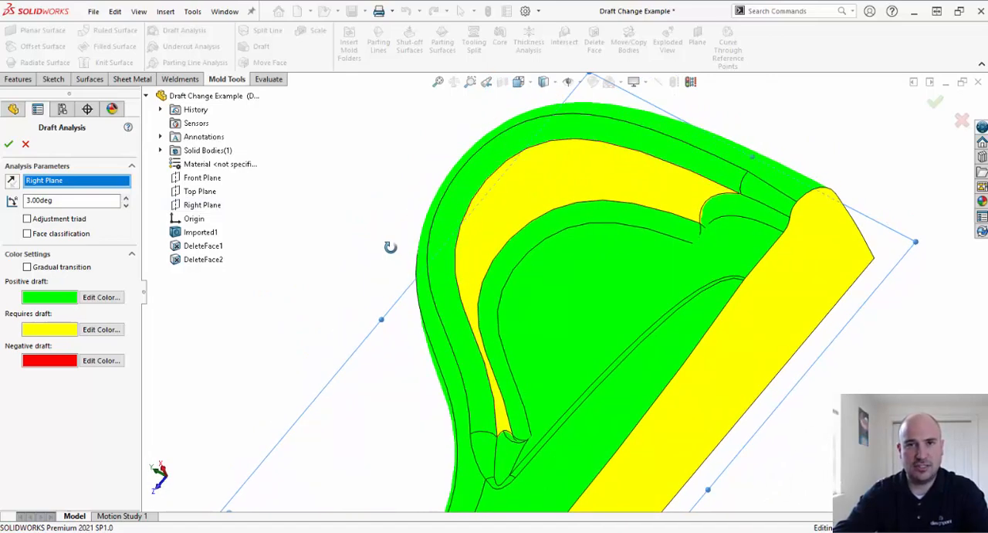
- Check the part's draft at analysis angles of 1 and 0.5 degrees, and return the angle to 1 degree
double_click(105, 203)
type("1")
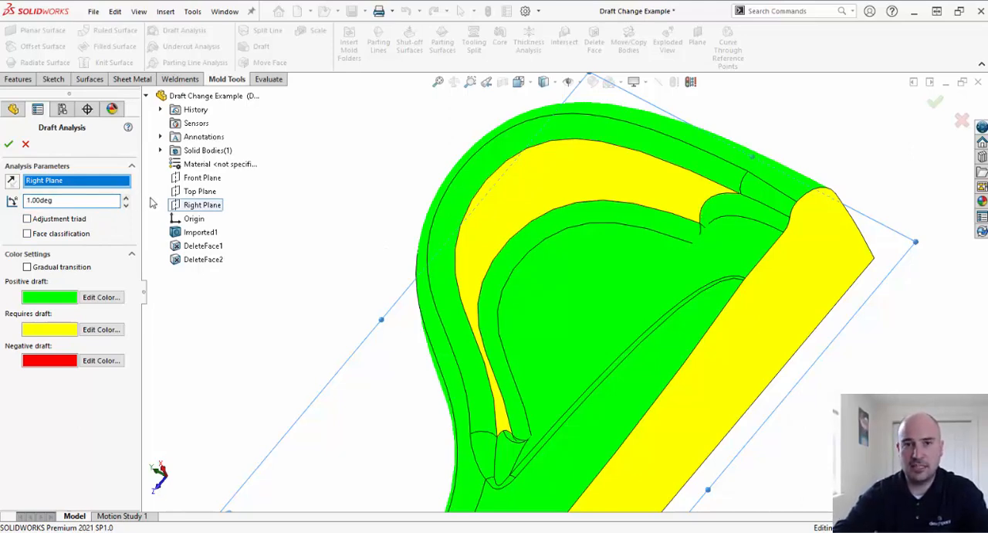
double_click(101, 200)
type("0.5")
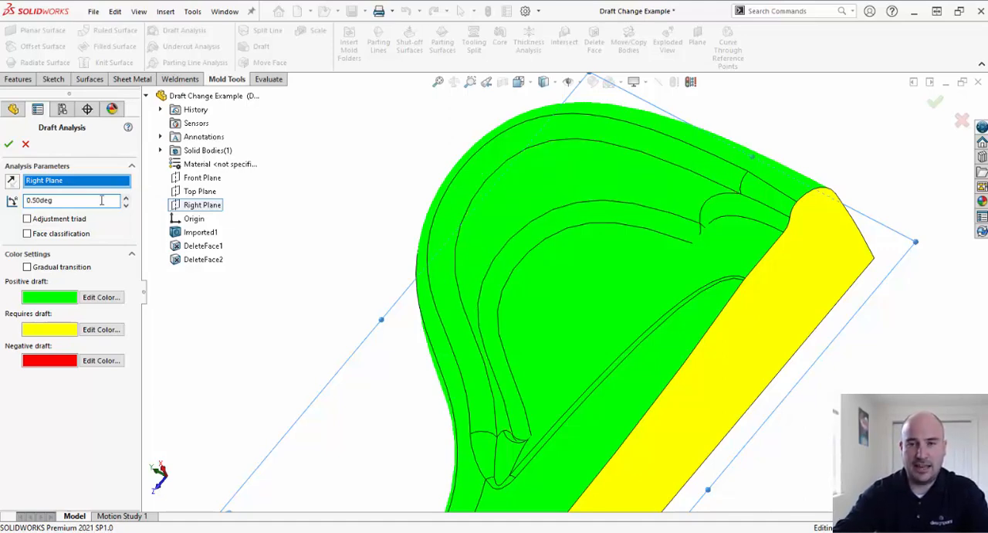
mouse_move(565, 176)
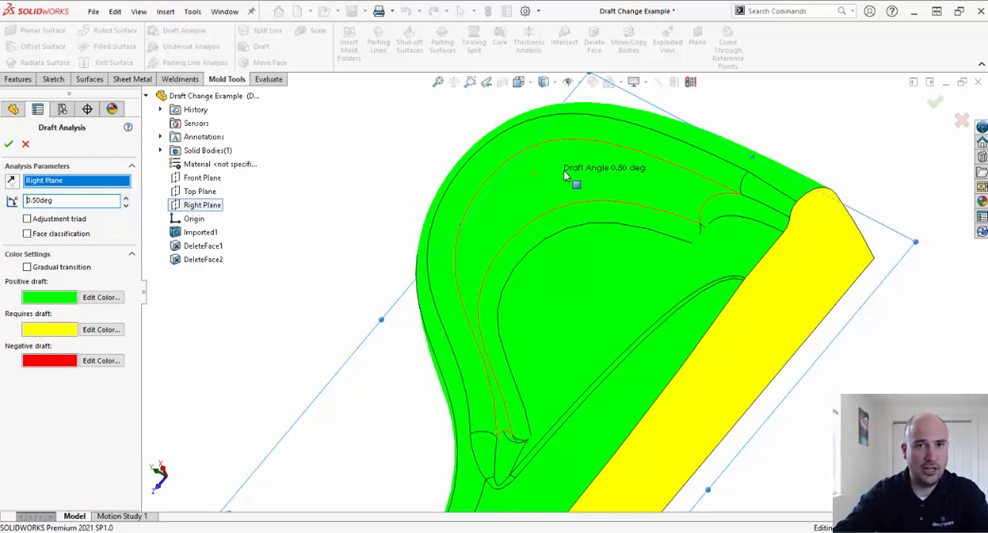
double_click(80, 201)
type("1")
key("Return")
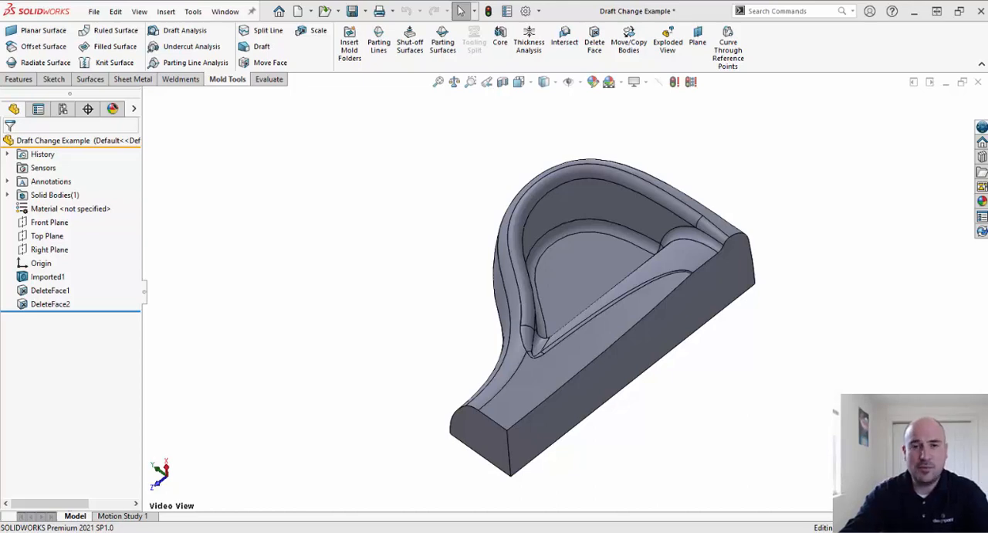
- Try to apply a 1 degree DraftXpert draft to the curved inner wall face, using the Right Plane as neutral plane
left_click(582, 199)
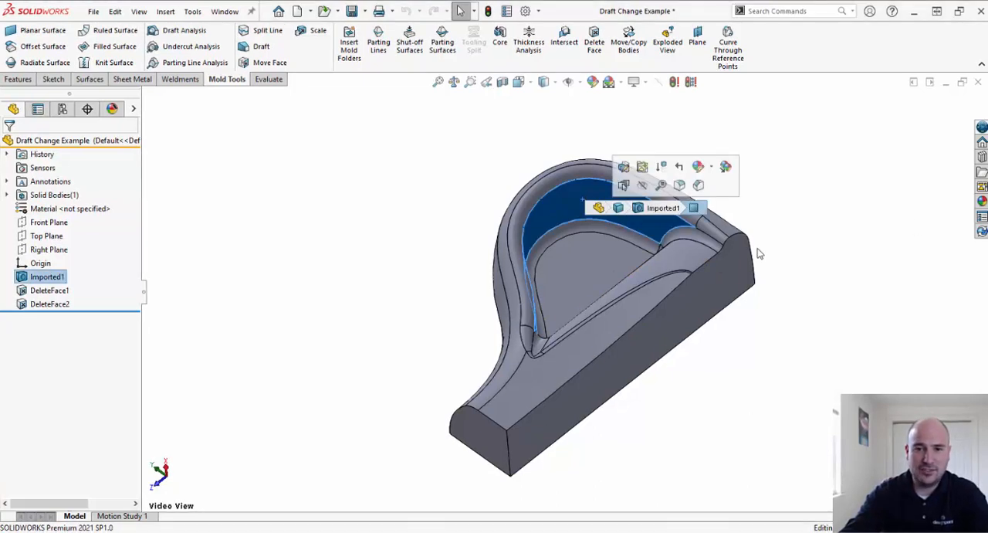
middle_click_drag(753, 347, 738, 332)
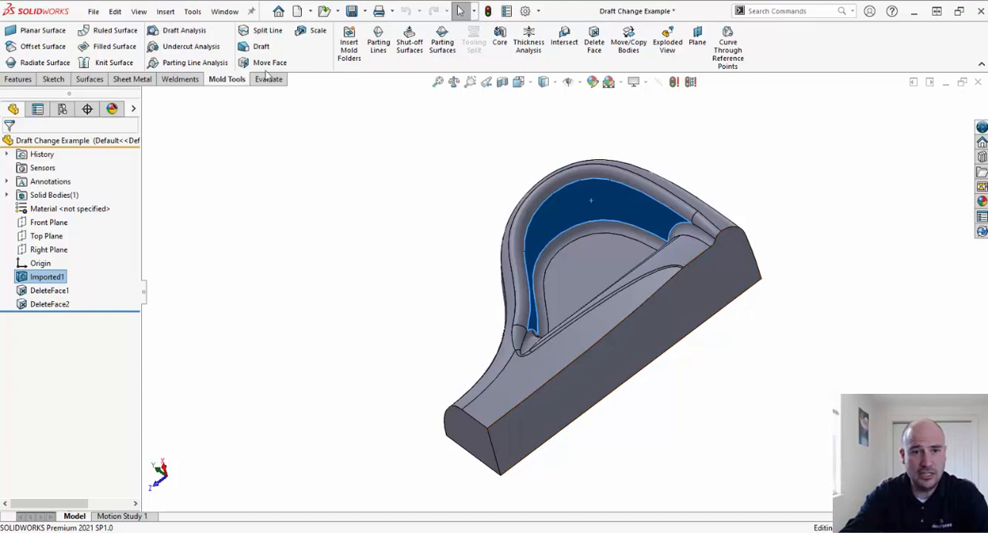
left_click(261, 48)
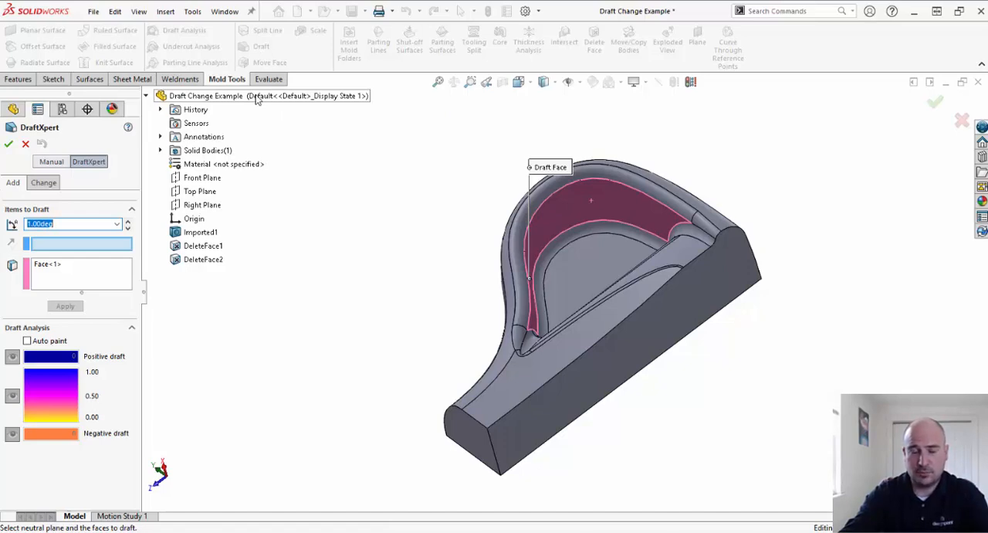
left_click(205, 204)
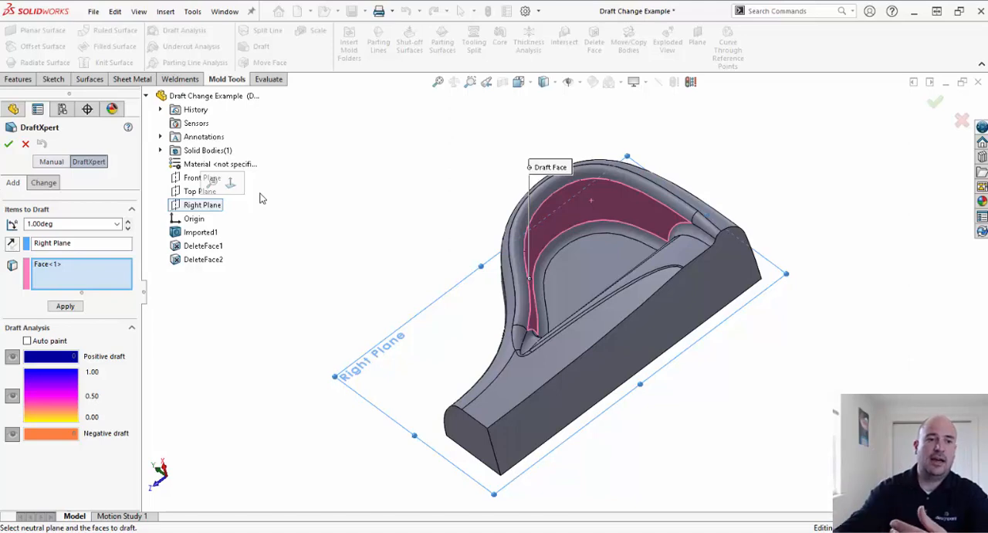
left_click(65, 307)
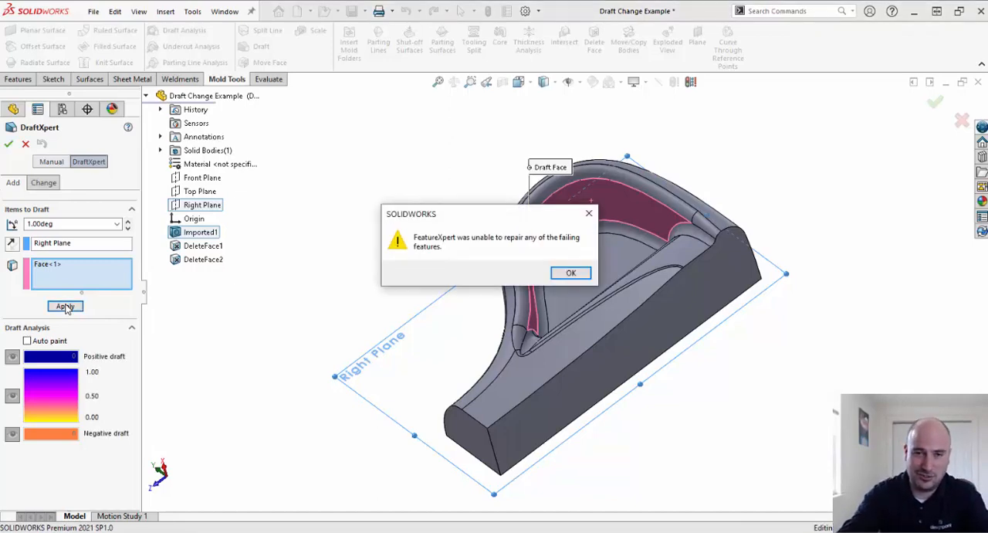
left_click(572, 276)
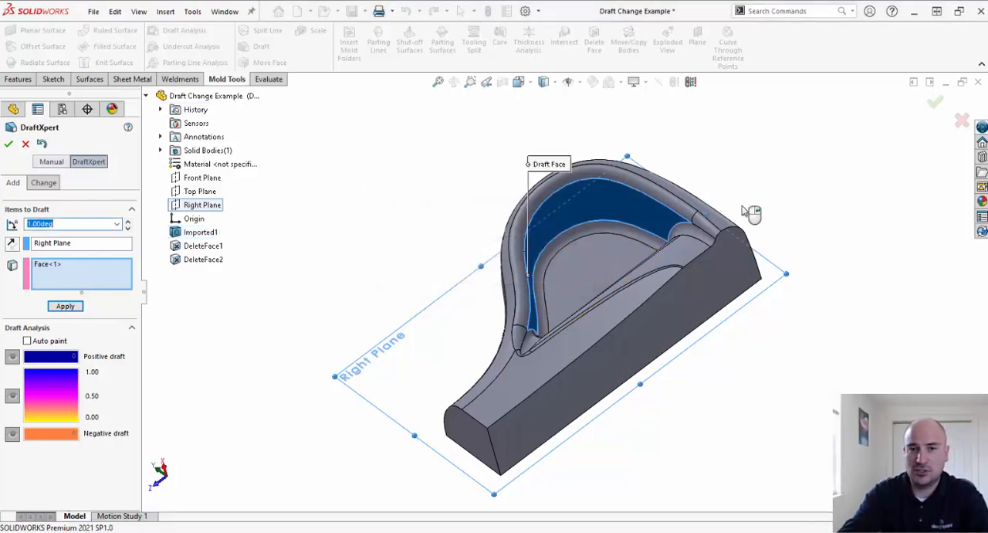
middle_click_drag(760, 179, 687, 220)
scroll(616, 241, "down", 3)
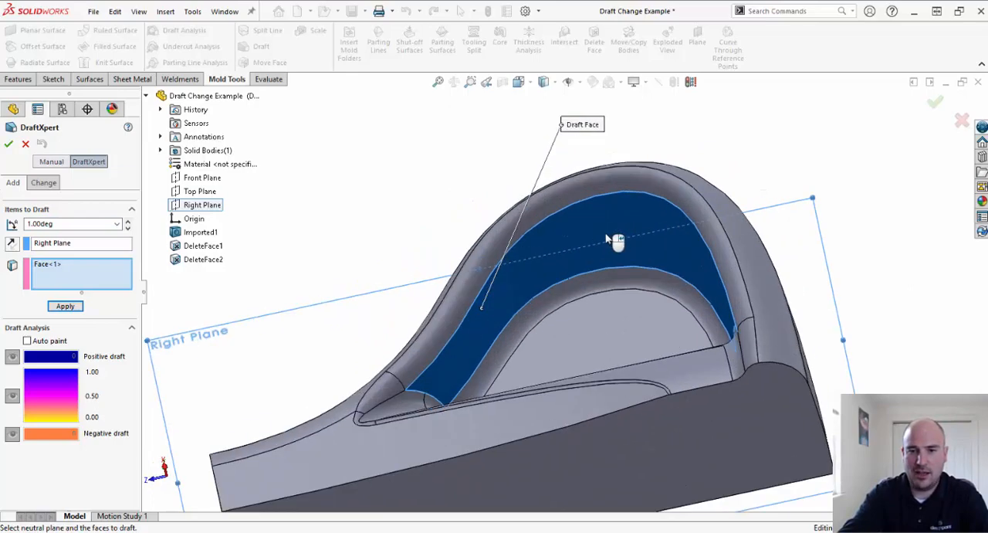
scroll(616, 241, "down", 1)
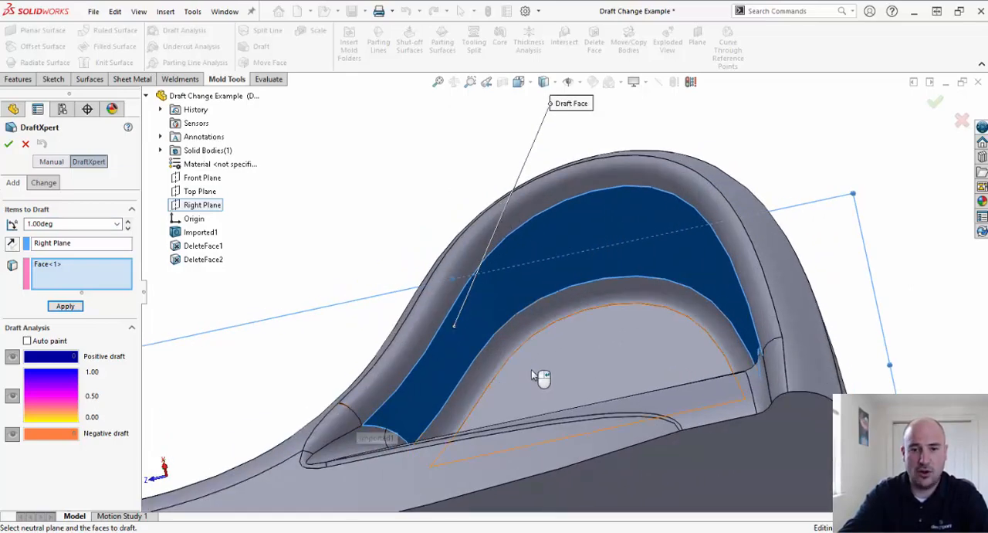
middle_click_drag(532, 375, 583, 397)
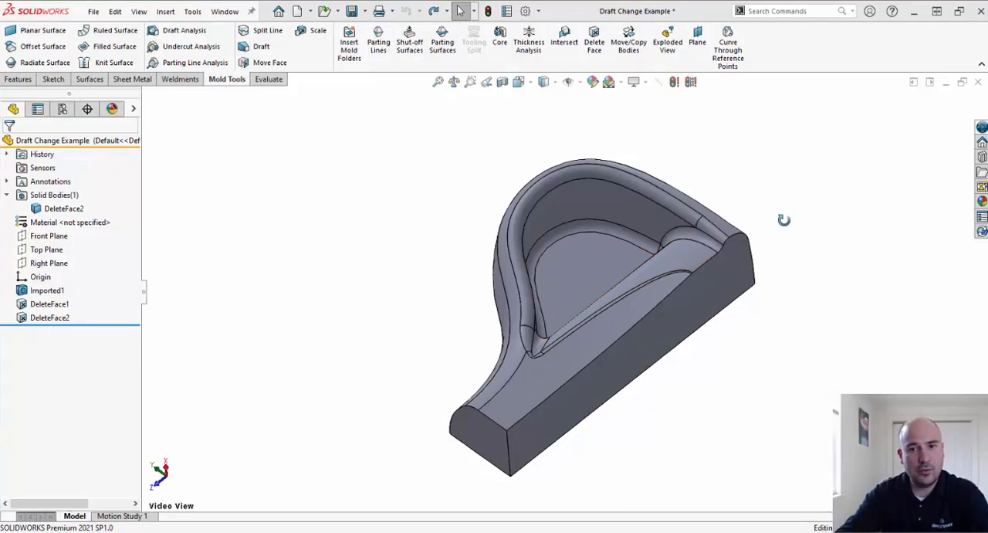
- Copy the curved inner wall face as a surface body with Offset Surface at a distance of 0.000 in
middle_click_drag(784, 220, 768, 186)
left_click(607, 232)
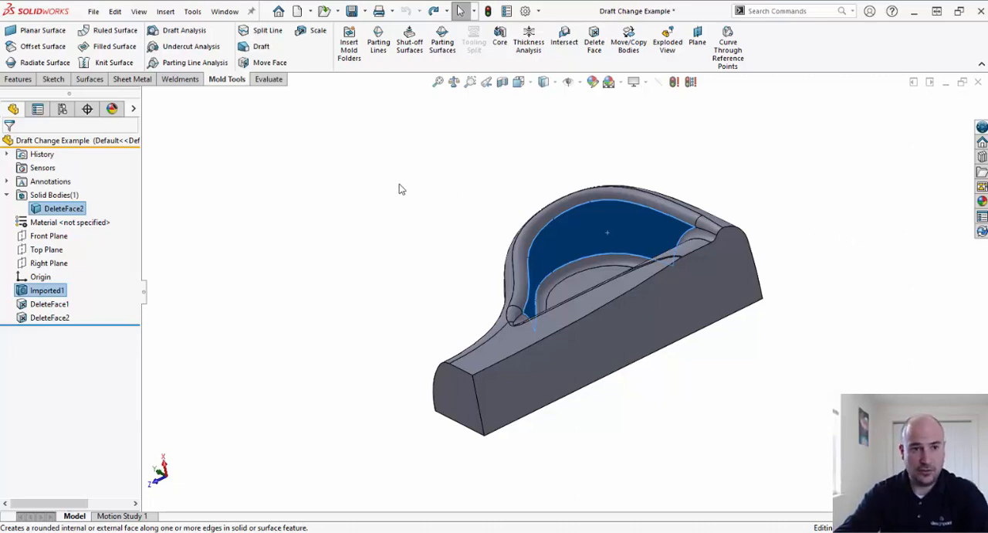
left_click(89, 79)
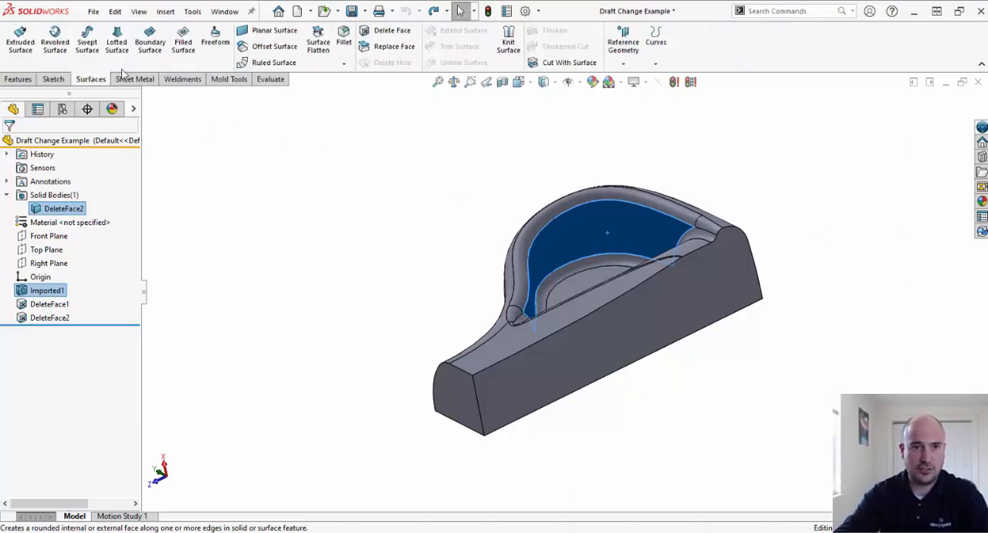
left_click(284, 53)
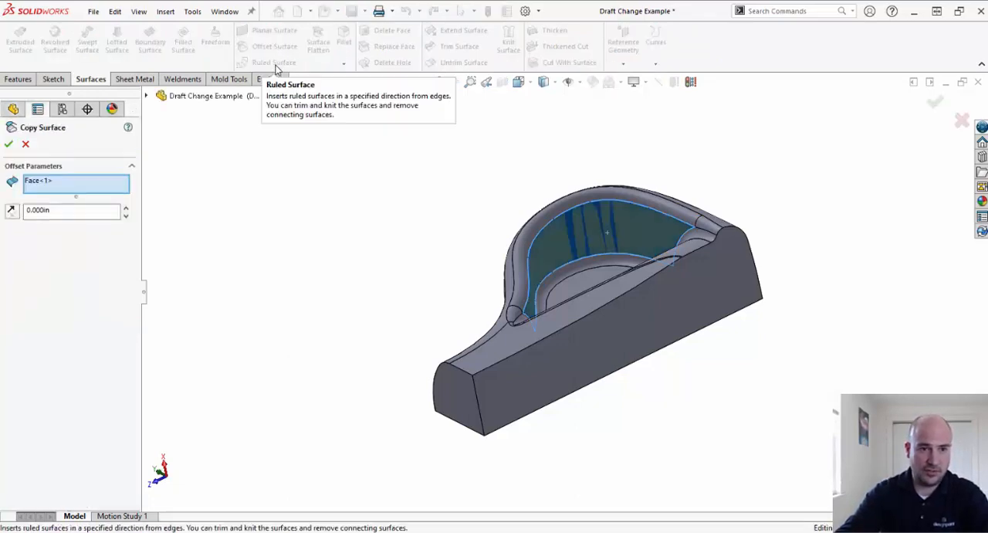
left_click(68, 210)
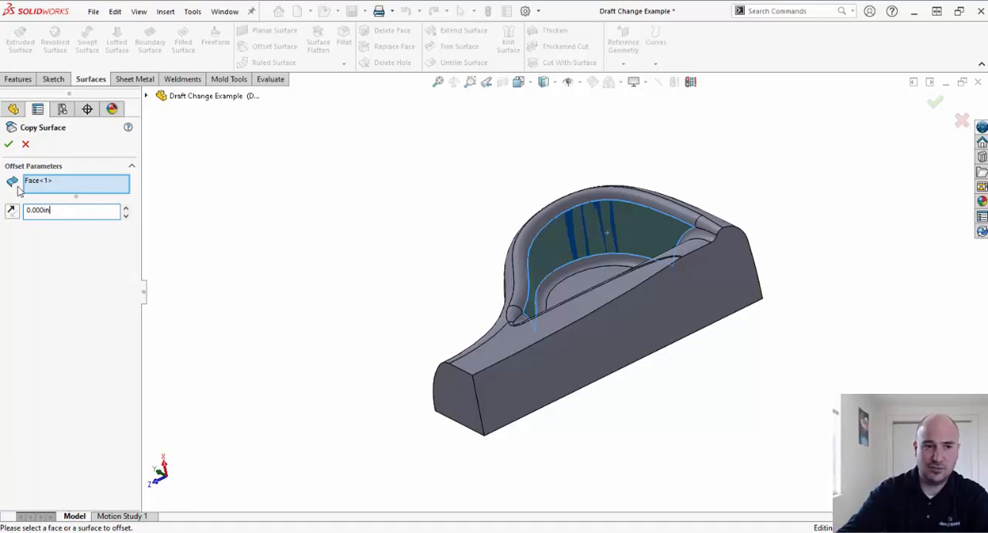
left_click(9, 143)
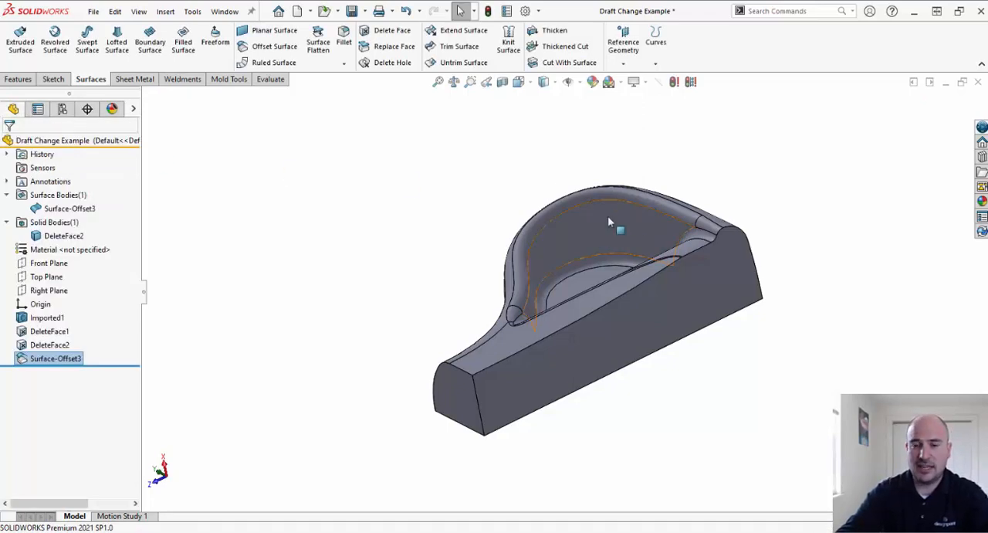
- Identify the surface and solid bodies and hide the solid body, leaving only the copied wall surface shown
left_click(53, 208)
left_click(62, 235)
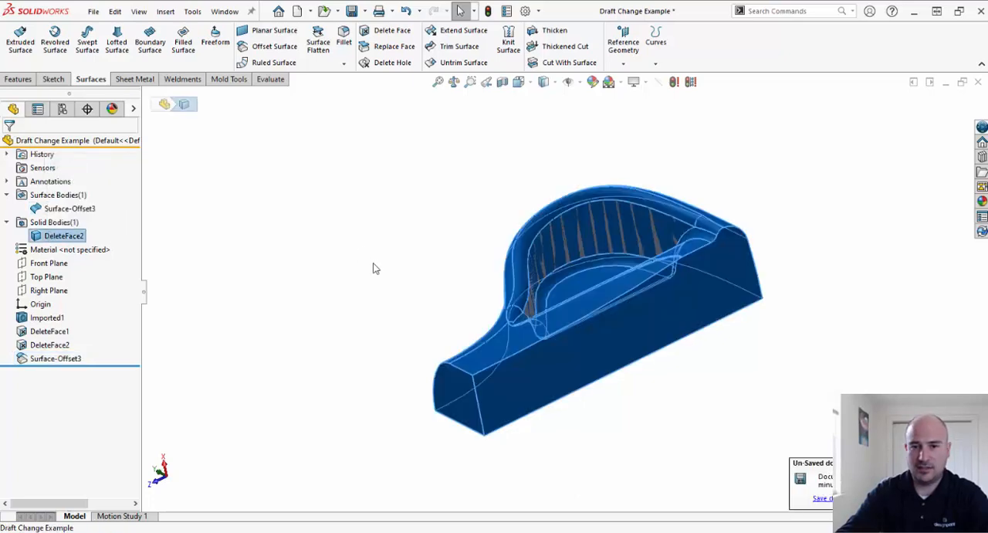
left_click(813, 301)
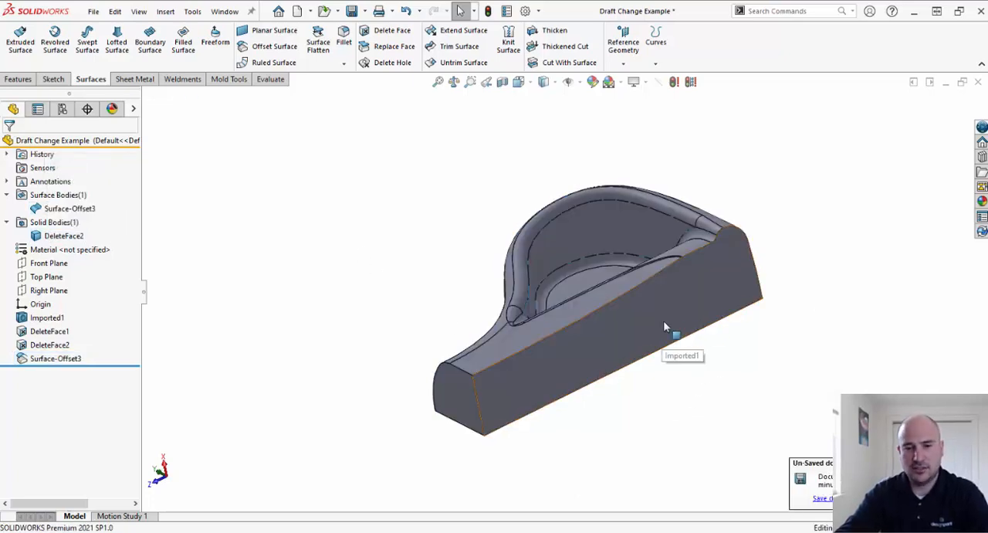
key("Tab")
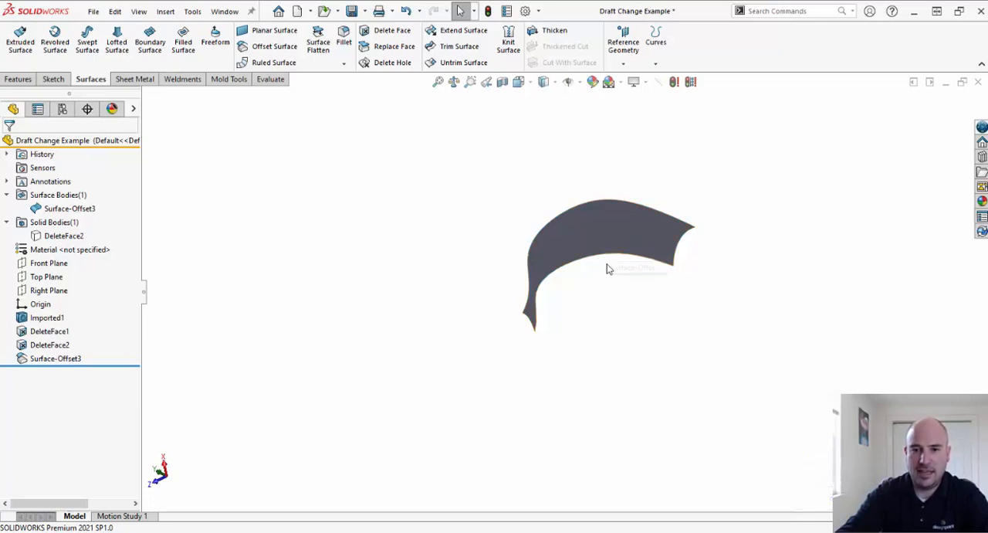
middle_click_drag(609, 267, 610, 313)
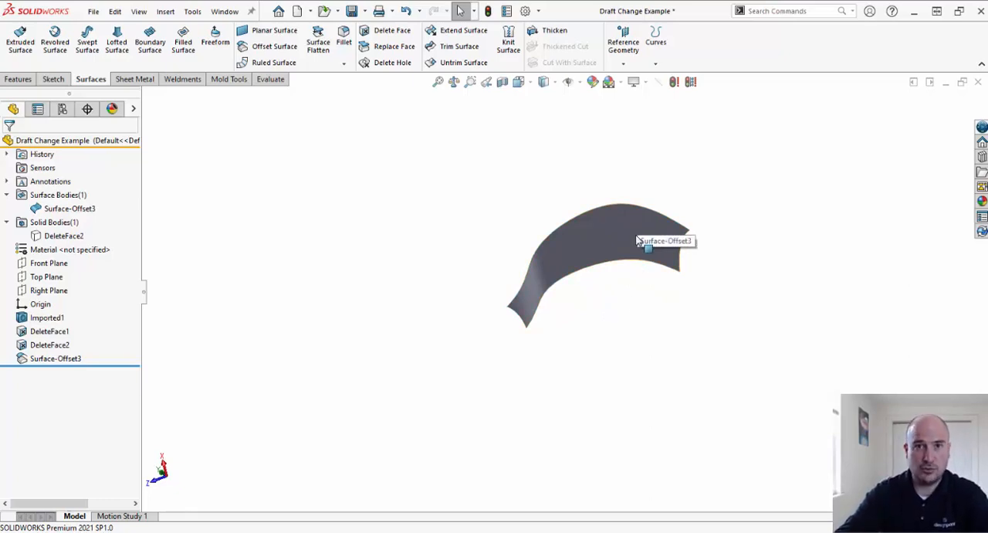
- Apply a 1 degree neutral-plane draft to the copied wall surface, with the Right Plane as neutral plane
left_click(234, 80)
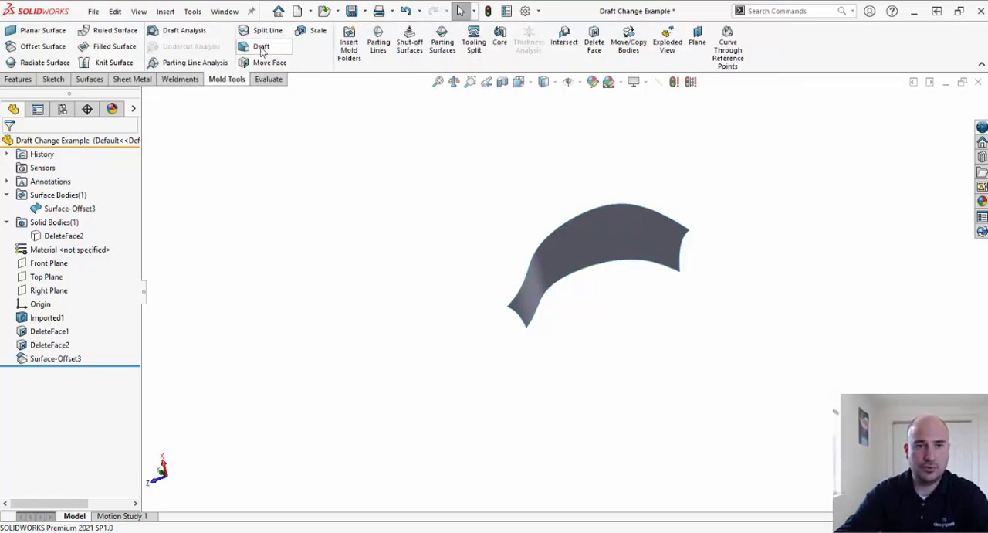
left_click(259, 46)
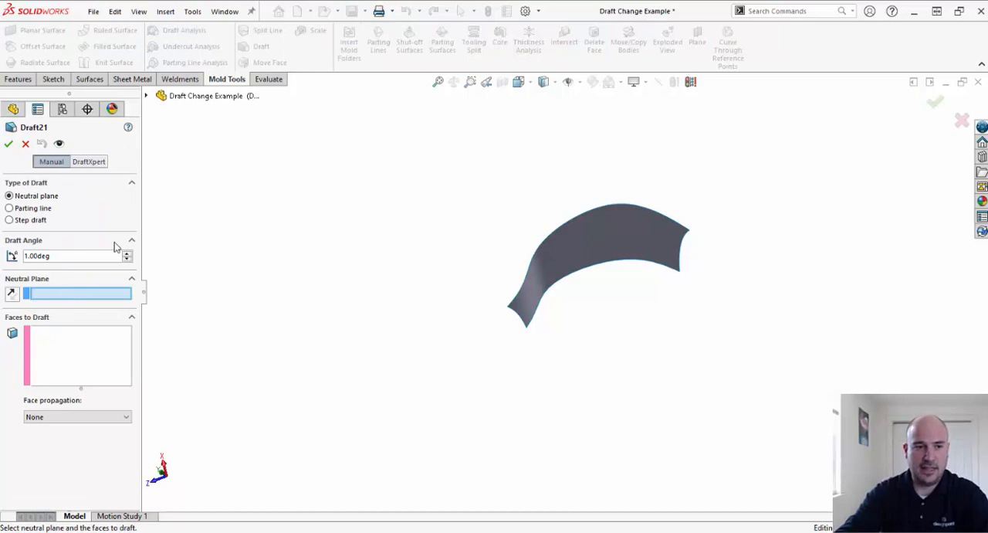
left_click(146, 96)
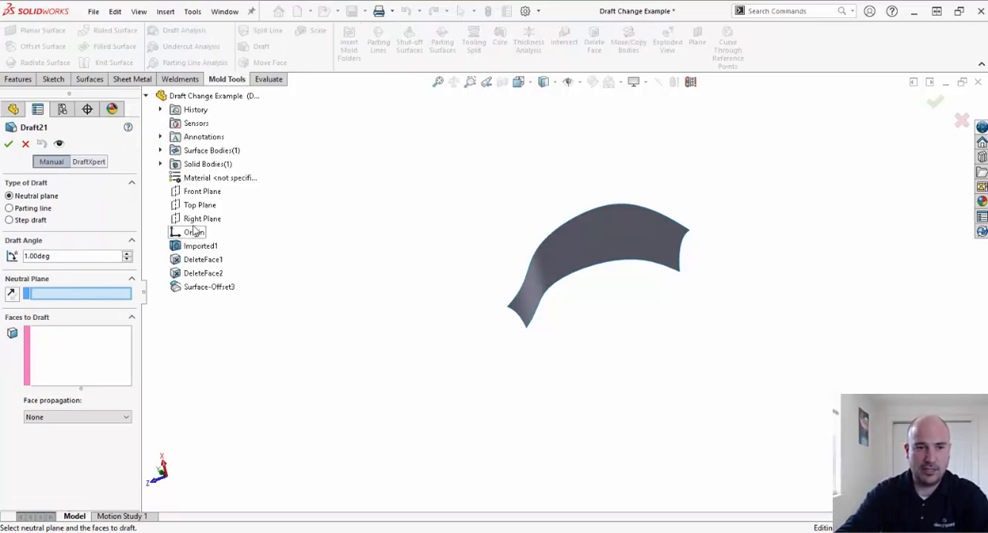
left_click(198, 221)
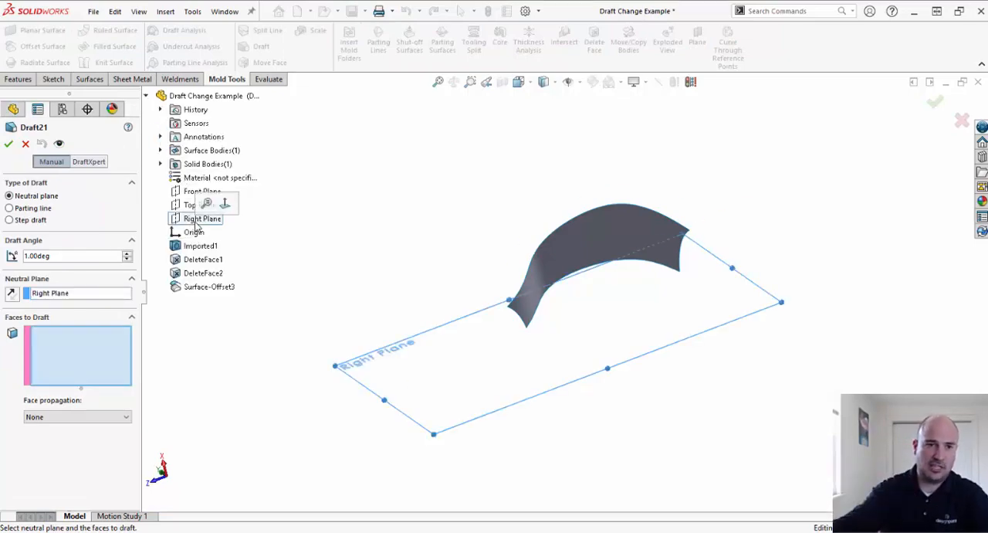
left_click(573, 253)
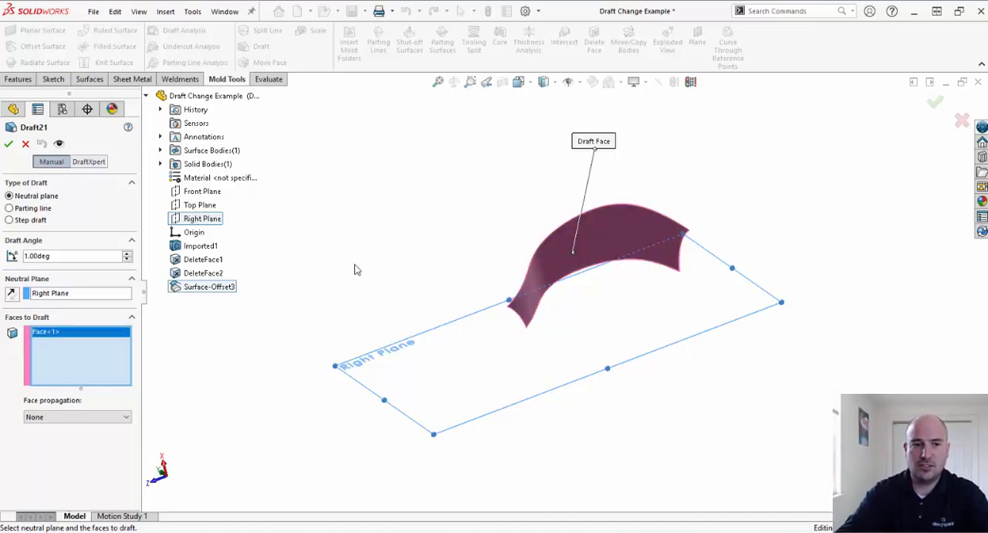
left_click(8, 144)
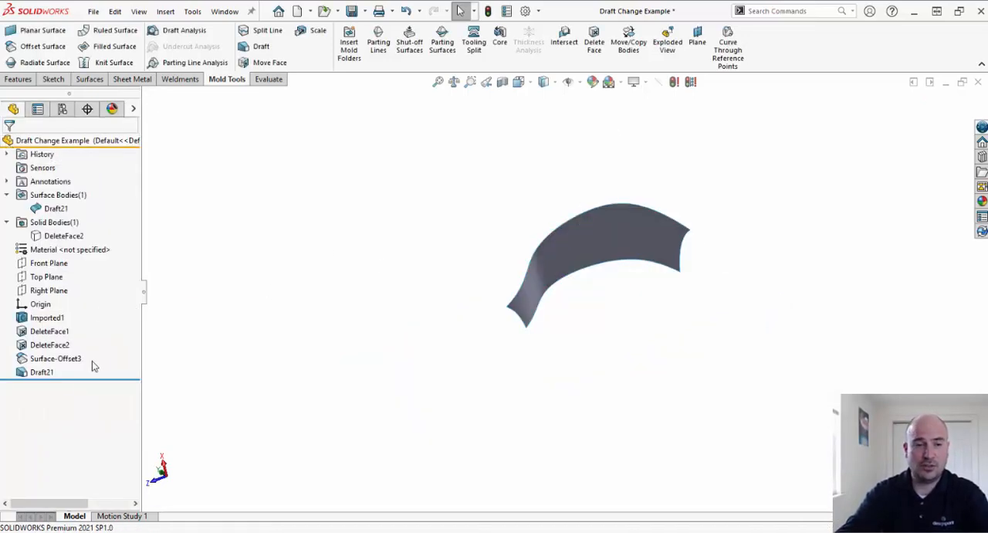
mouse_move(48, 377)
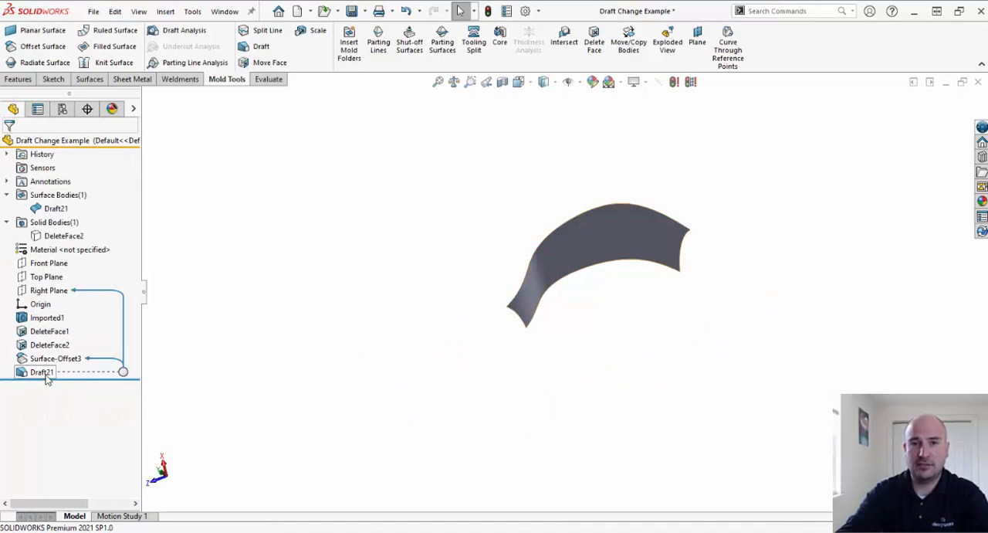
mouse_move(87, 379)
left_mouse_down()
mouse_move(98, 364)
mouse_move(87, 376)
left_mouse_up()
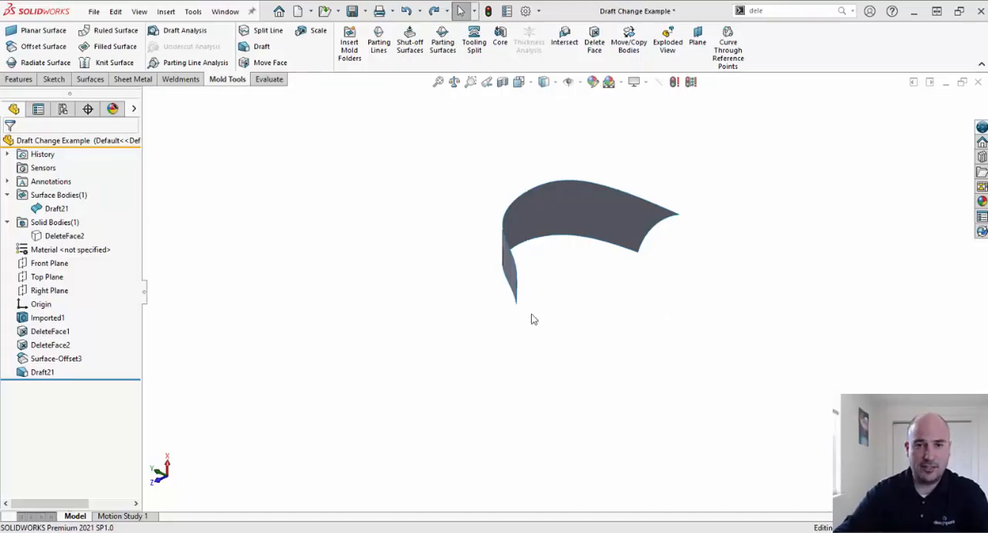
- Hide the drafted wall surface body and show the solid body of the part
left_click(56, 209)
left_click(62, 194)
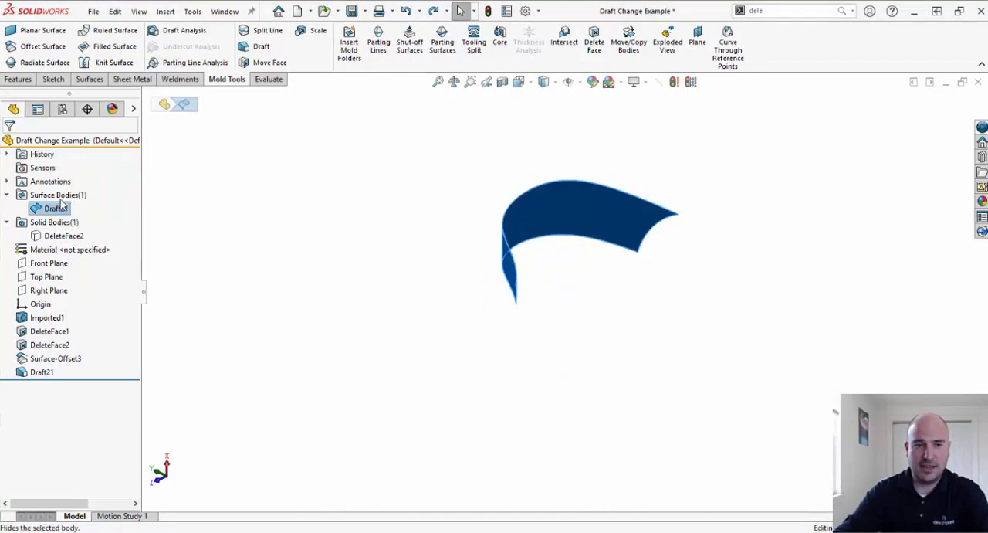
left_click(63, 236)
left_click(78, 218)
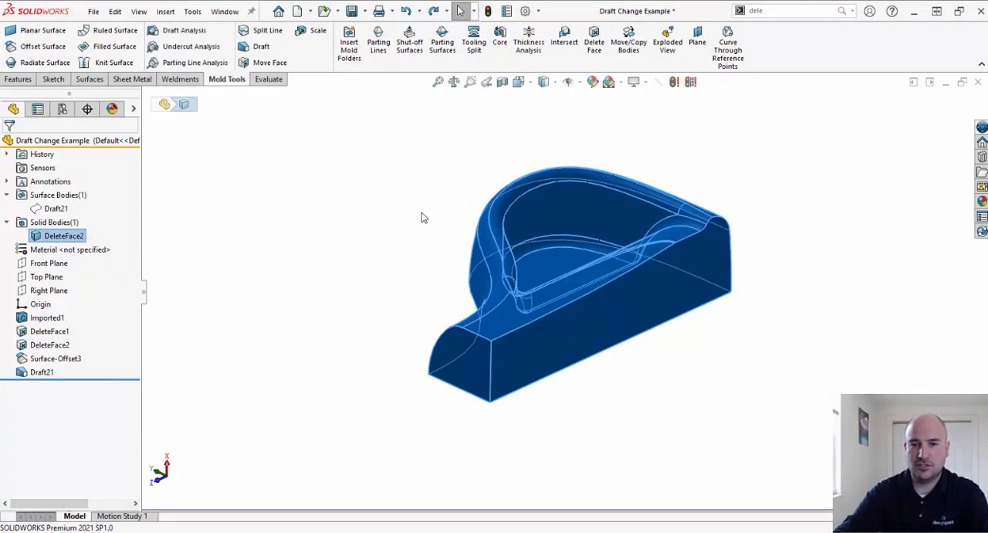
left_click(402, 188)
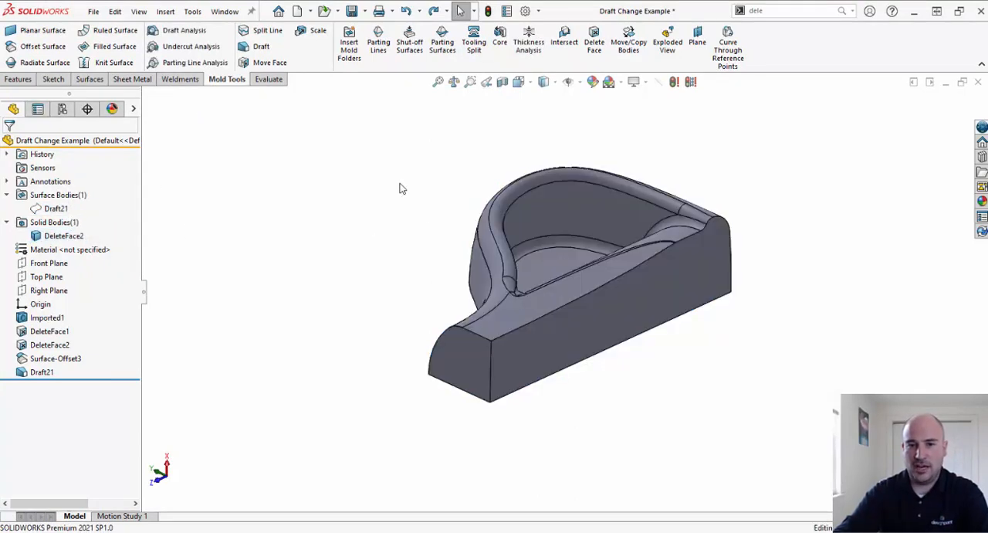
- Remove the original curved inner wall face from the solid body with Delete Face
left_click(554, 203)
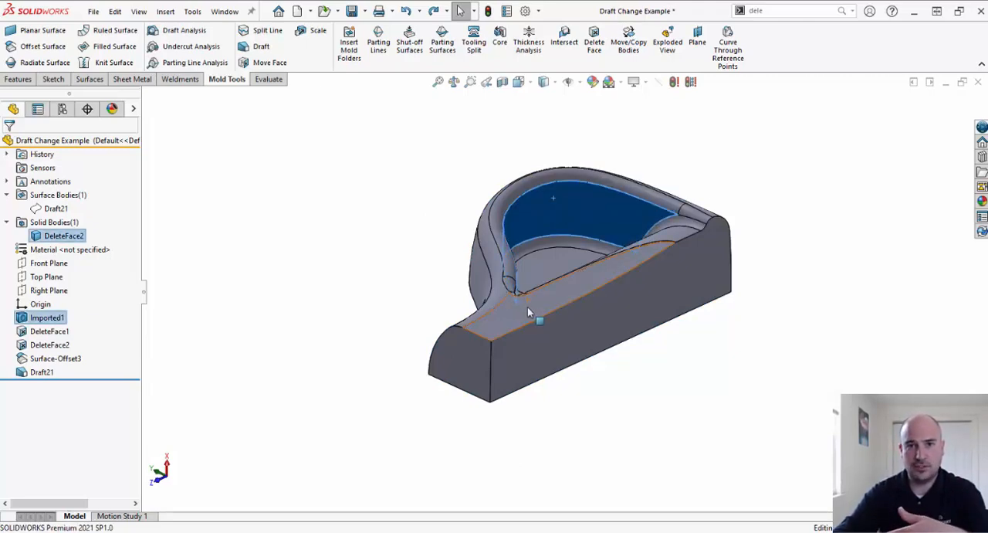
left_click(766, 13)
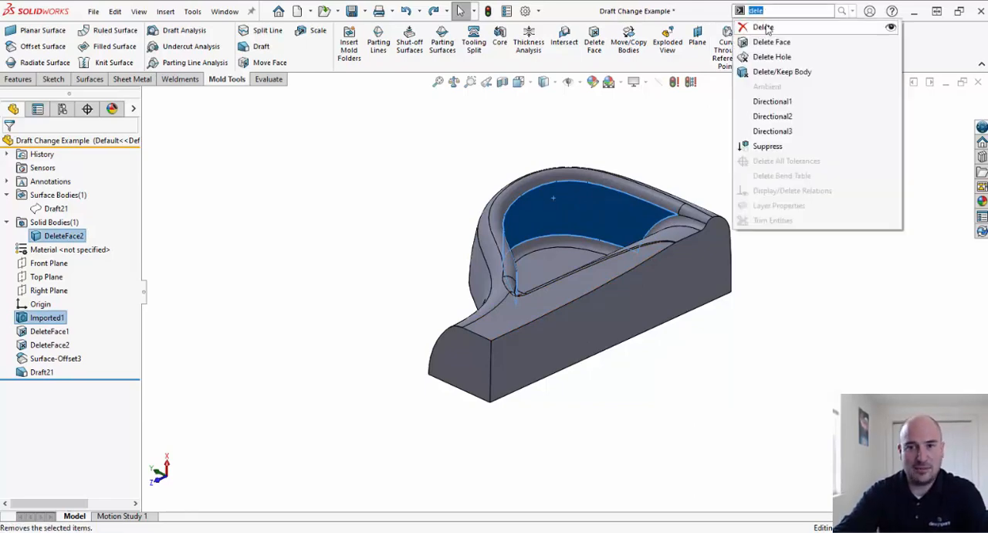
left_click(770, 41)
left_click(8, 147)
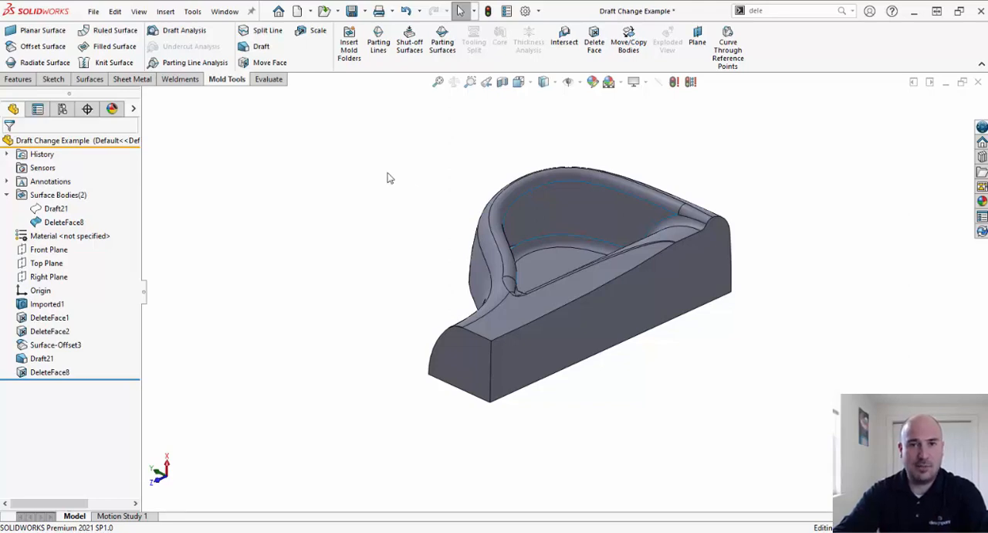
- Show the drafted wall surface body in the opening left by the deleted inner wall face
middle_click_drag(686, 144, 670, 194)
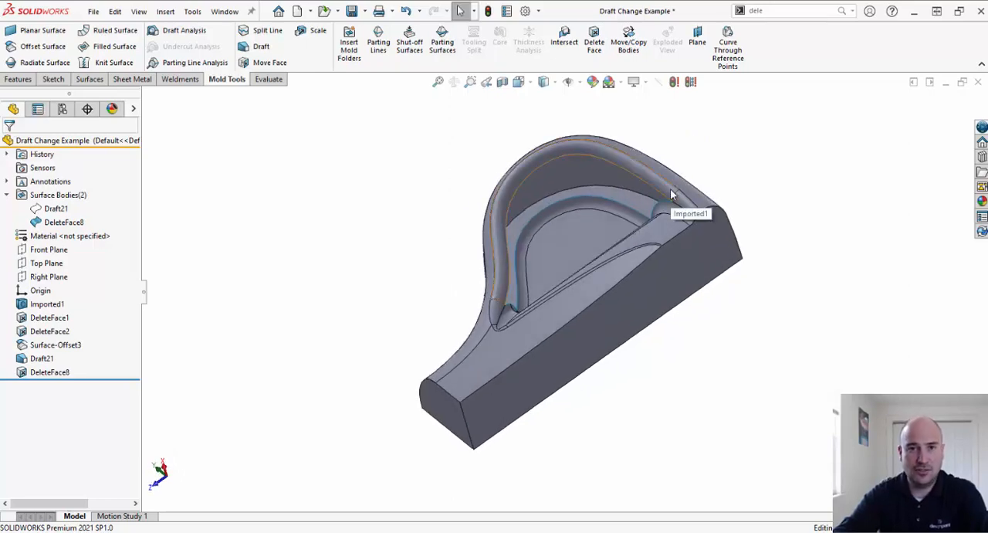
left_click(64, 207)
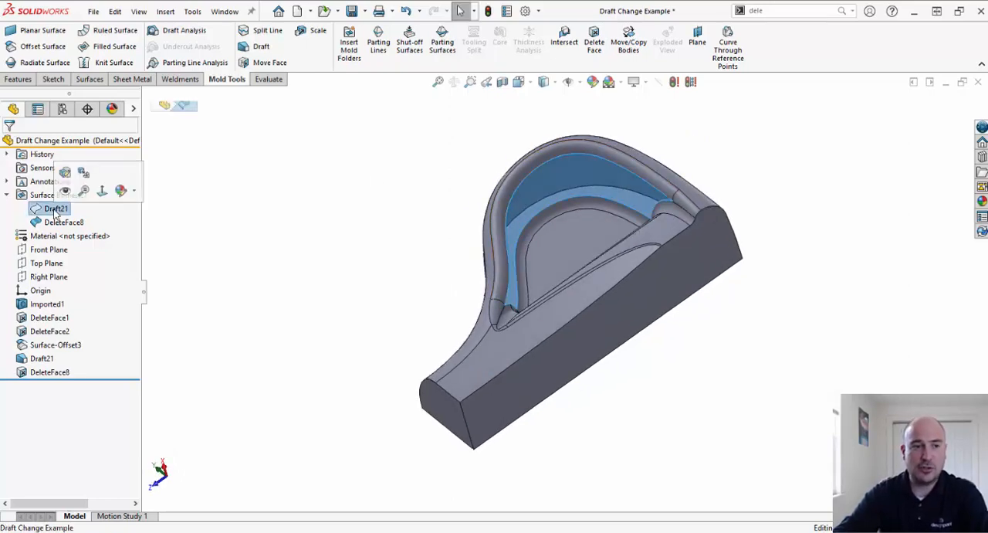
left_click(65, 190)
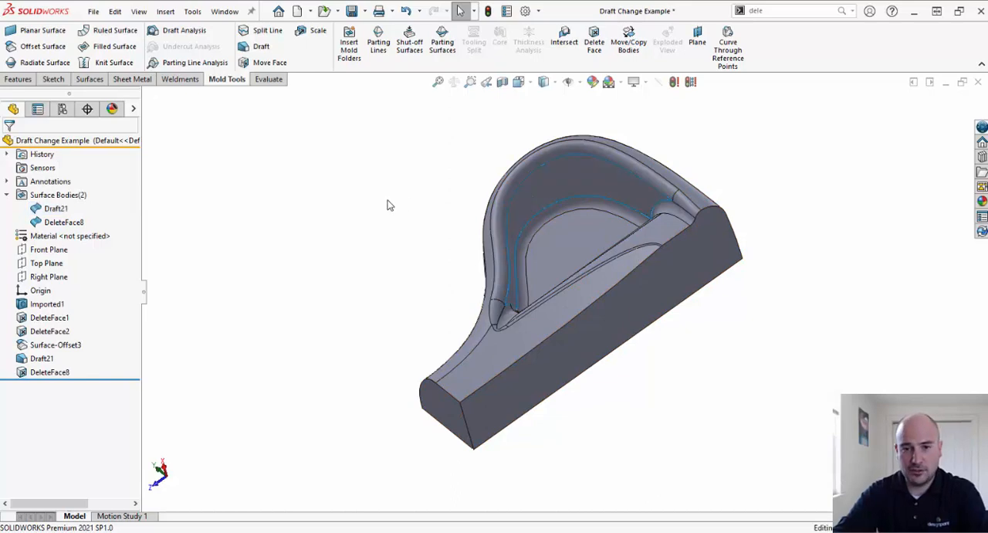
- Examine how closely the drafted wall surface fits the surrounding edges at the corner of the opening
middle_click_drag(405, 221, 580, 226)
left_click(570, 218)
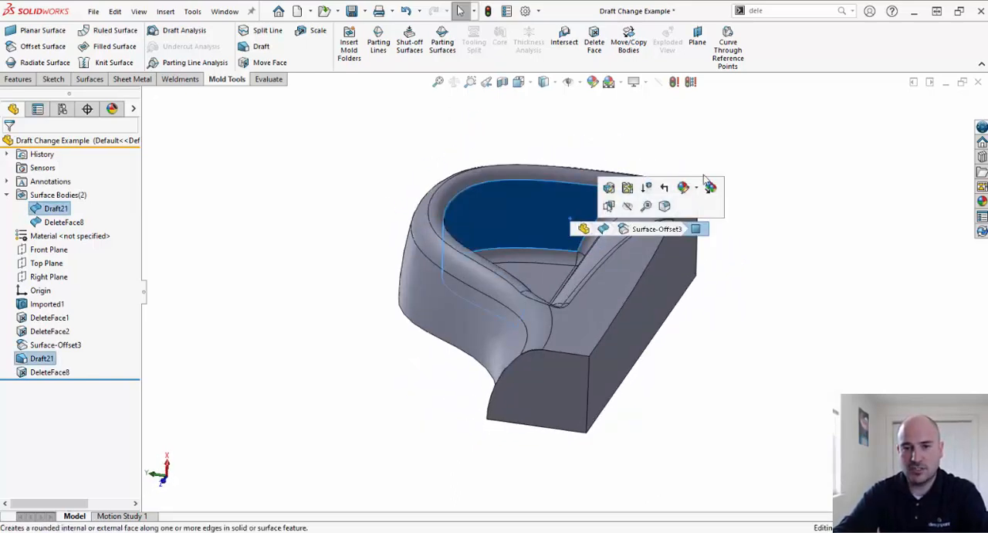
scroll(667, 214, "down", 4)
scroll(544, 300, "down", 6)
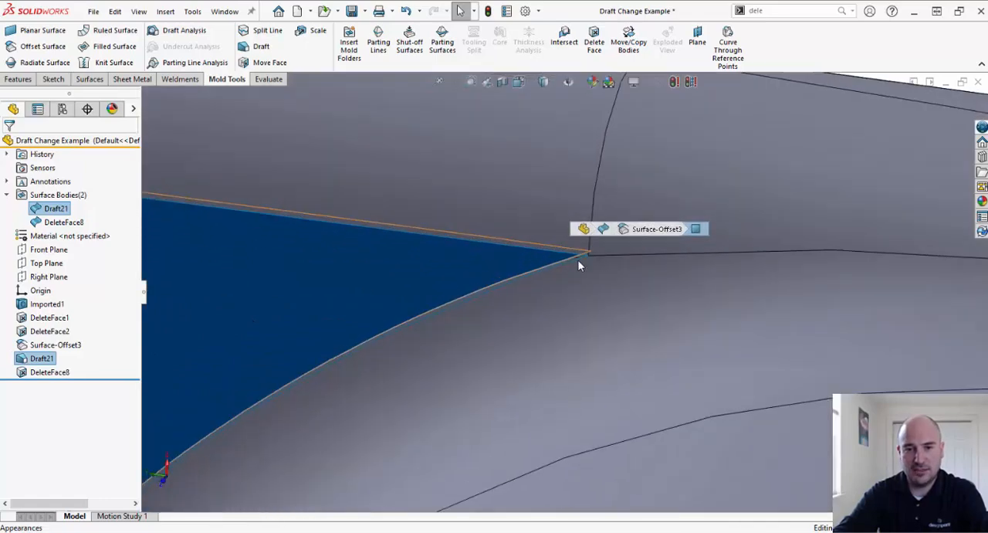
scroll(582, 256, "down", 4)
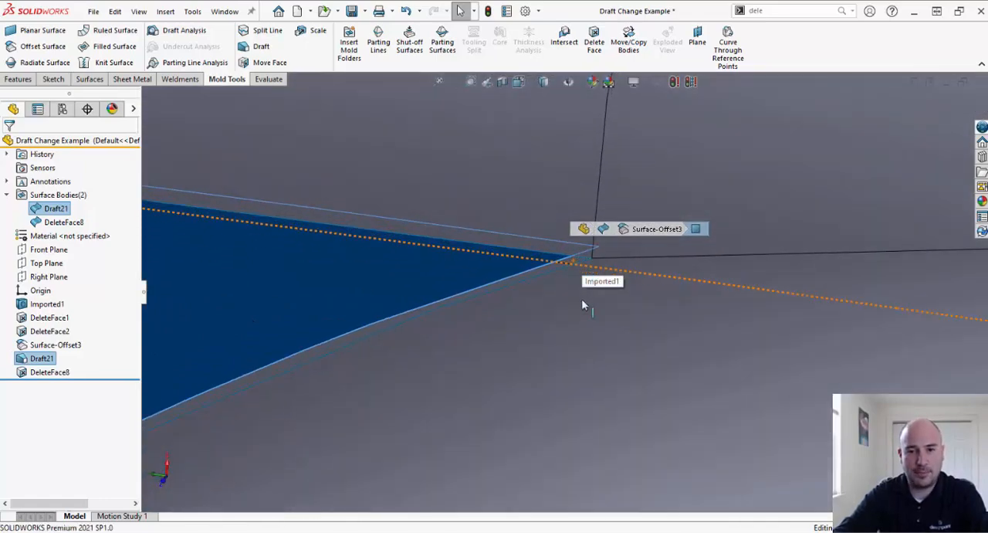
scroll(534, 262, "up", 4)
scroll(535, 264, "up", 10)
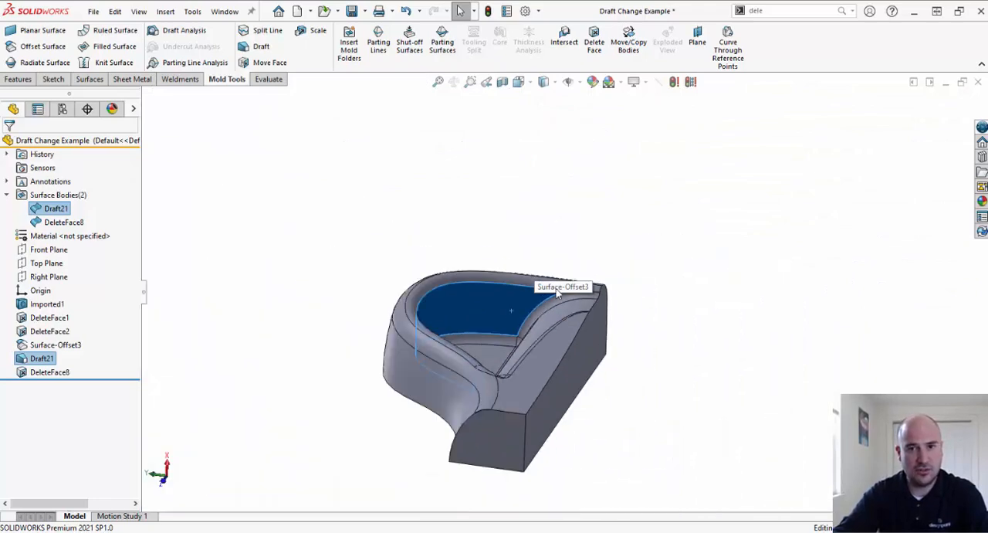
left_click(551, 208)
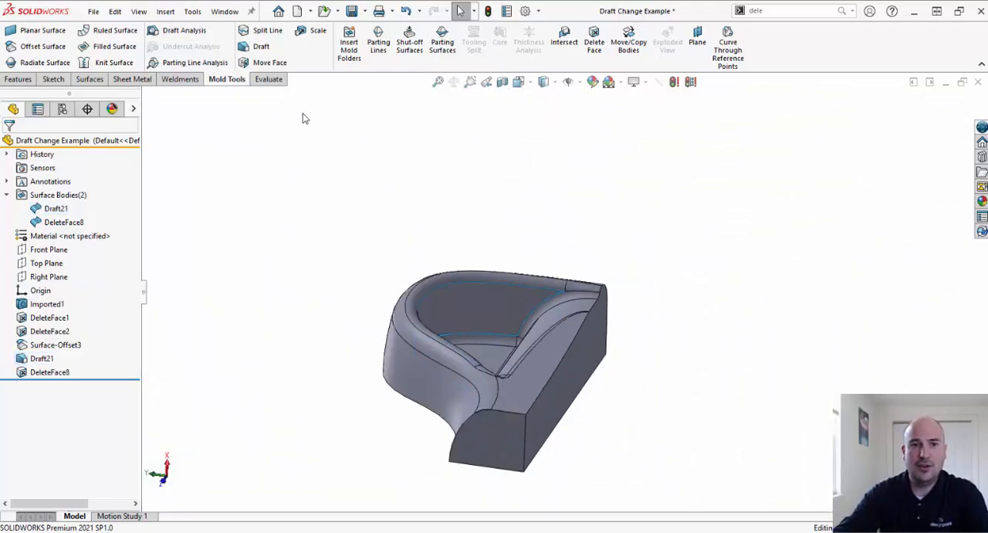
- Knit the drafted wall surface and the open part surface together, with the Create solid option enabled
left_click(113, 62)
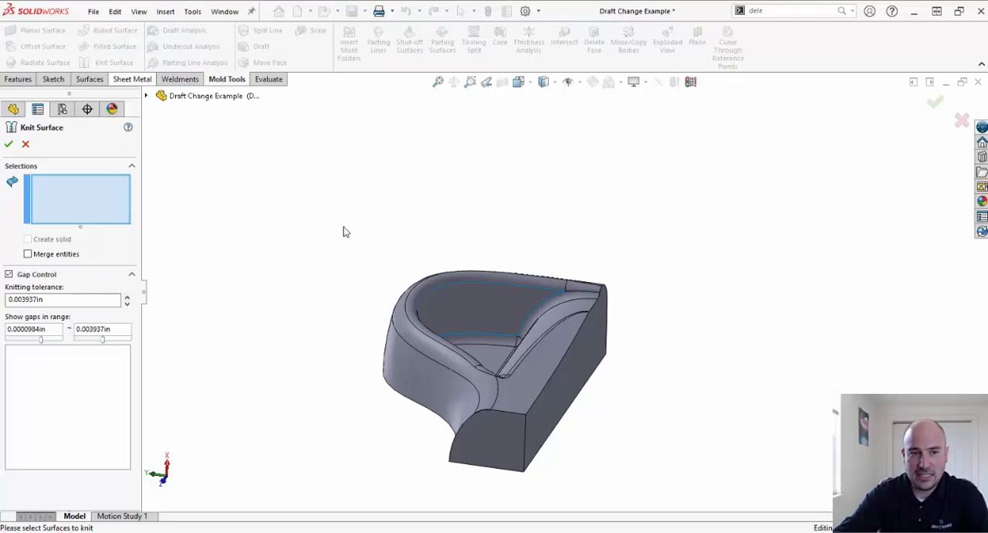
left_click(463, 315)
left_click(561, 347)
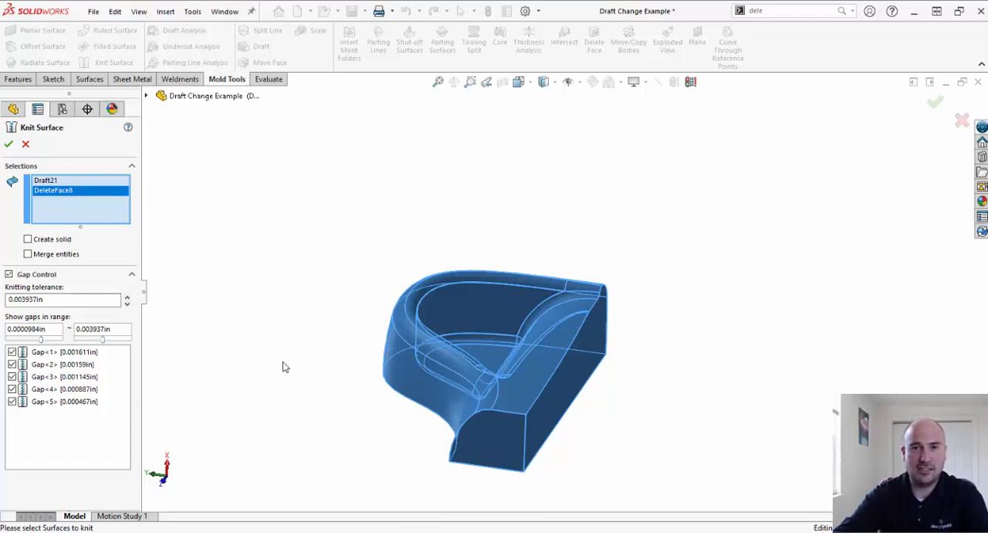
left_click(27, 238)
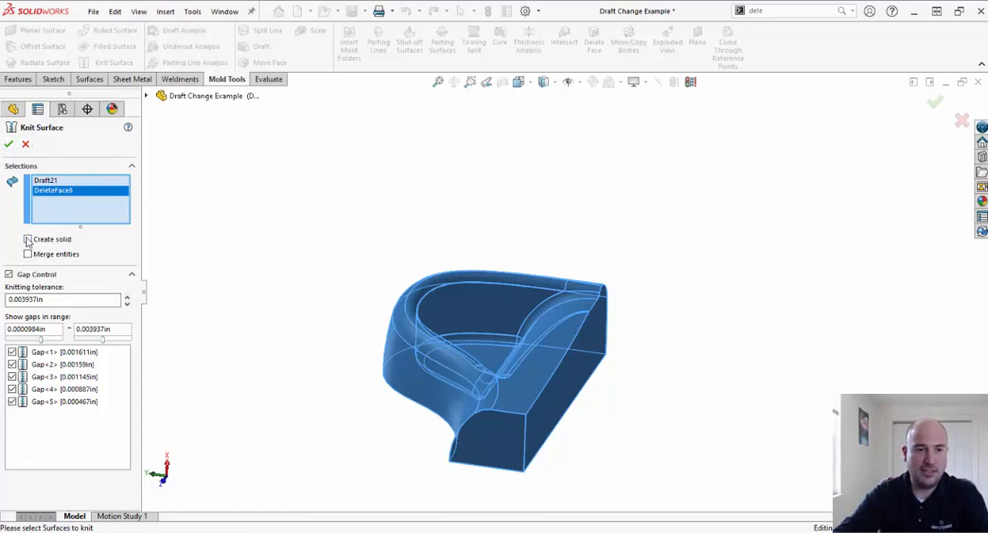
left_click(9, 145)
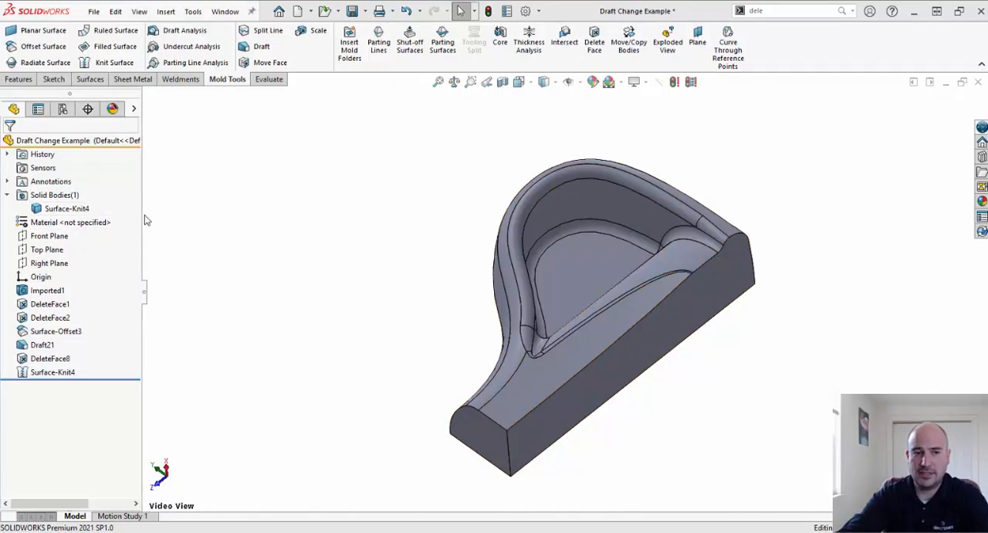
- Run a Draft Analysis on the knitted part with the Right Plane as pull direction and a 1 degree draft angle, and inspect the inner wall
middle_click_drag(540, 265, 607, 195)
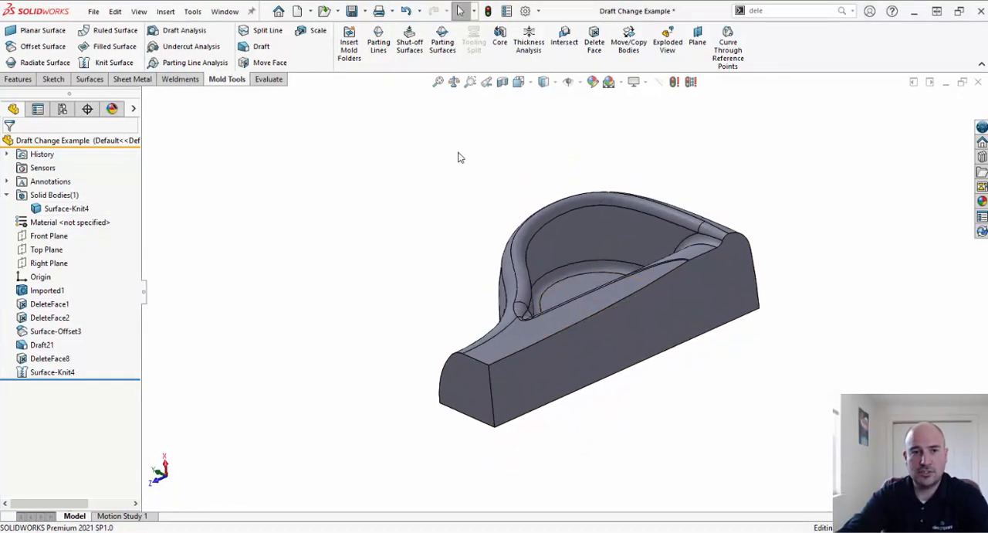
left_click(207, 35)
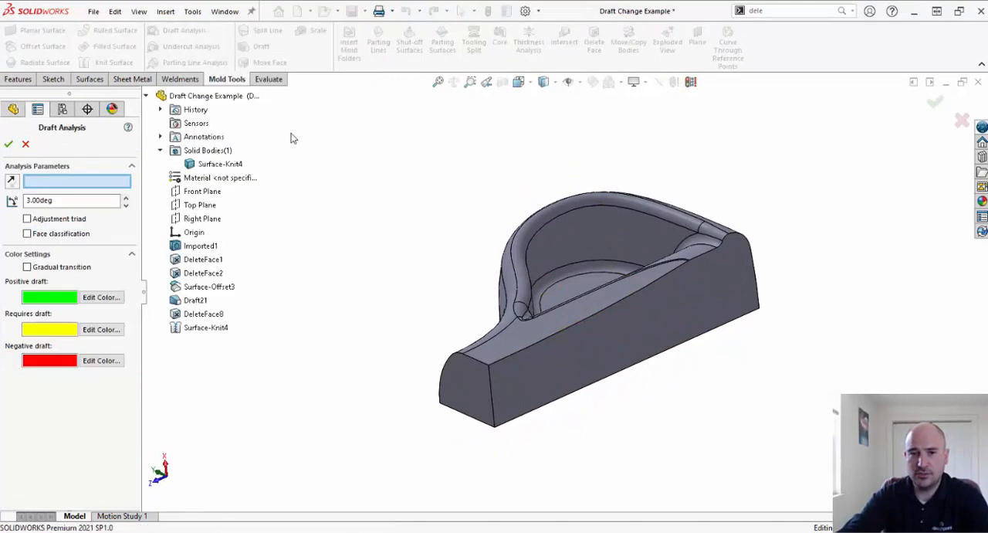
left_click(191, 219)
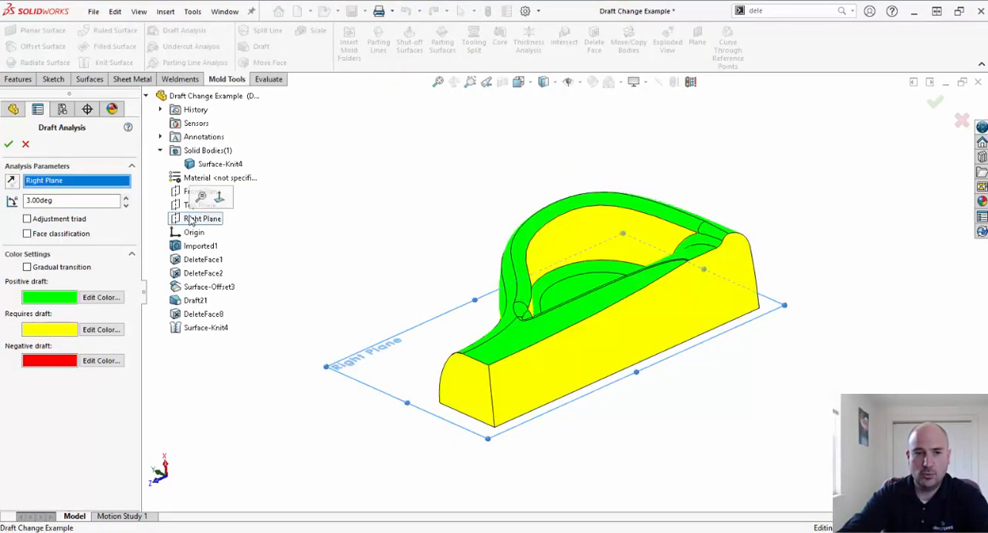
double_click(76, 204)
type("1")
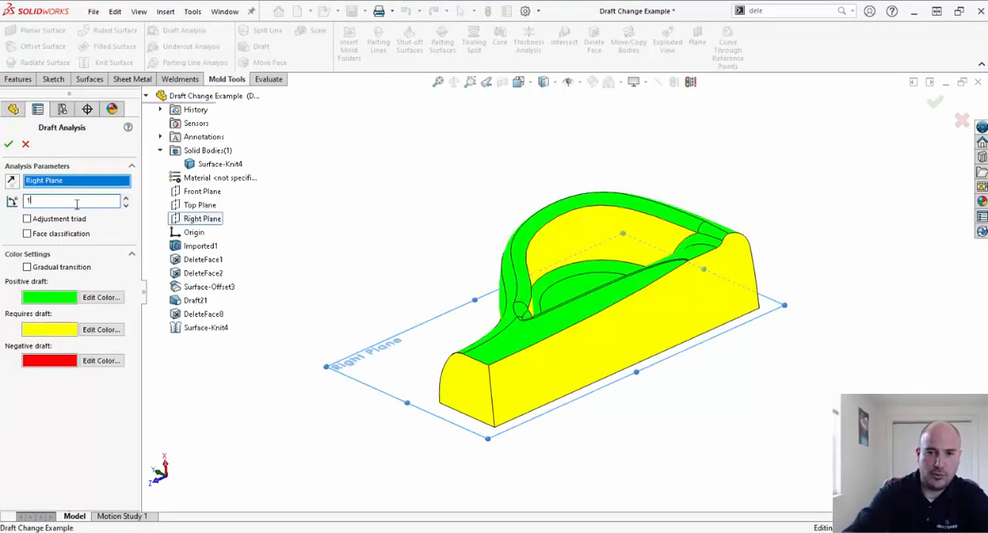
key("Return")
middle_click_drag(422, 169, 429, 235)
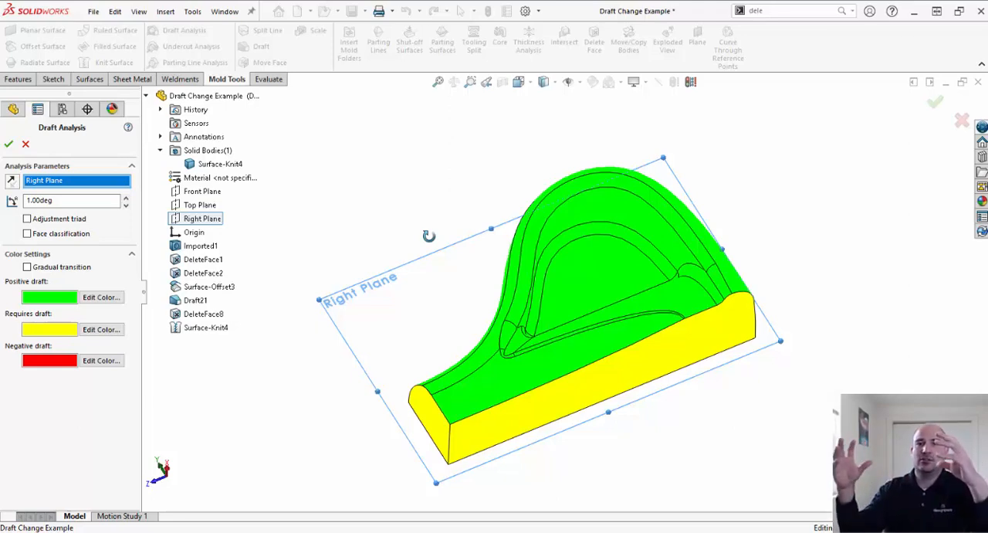
middle_click_drag(467, 169, 444, 190)
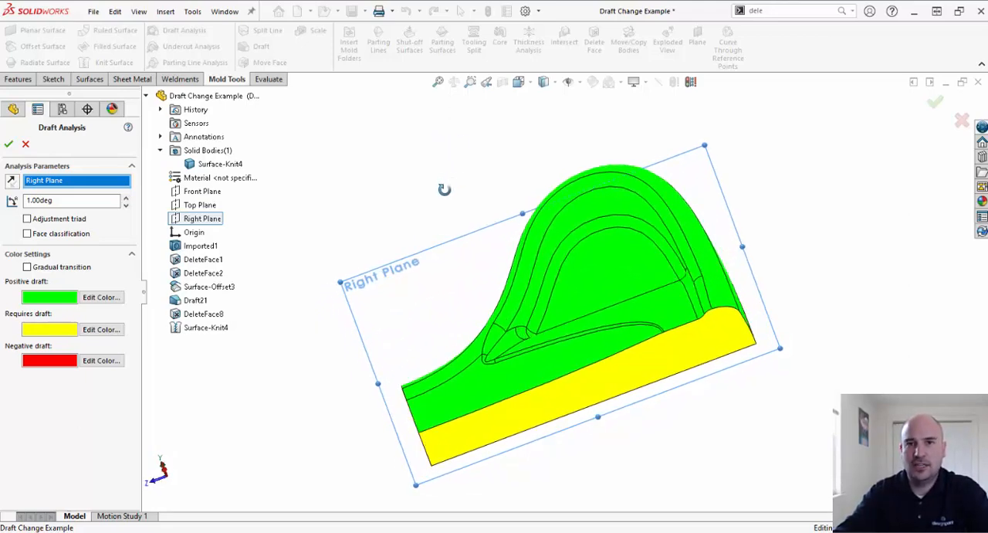